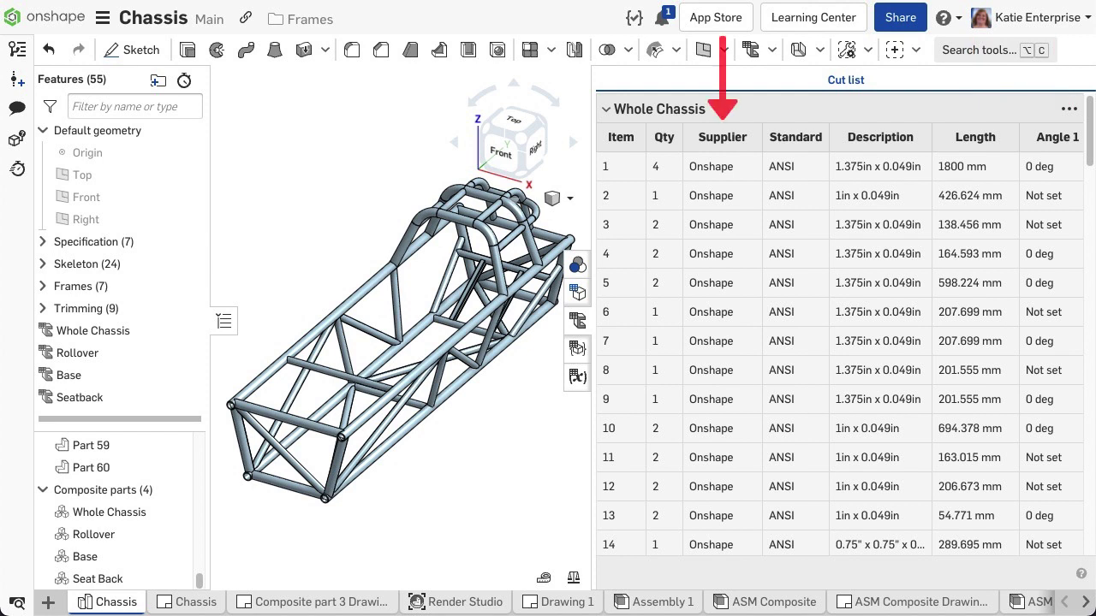
{"action": "right_click", "coordinate": [812, 148]}
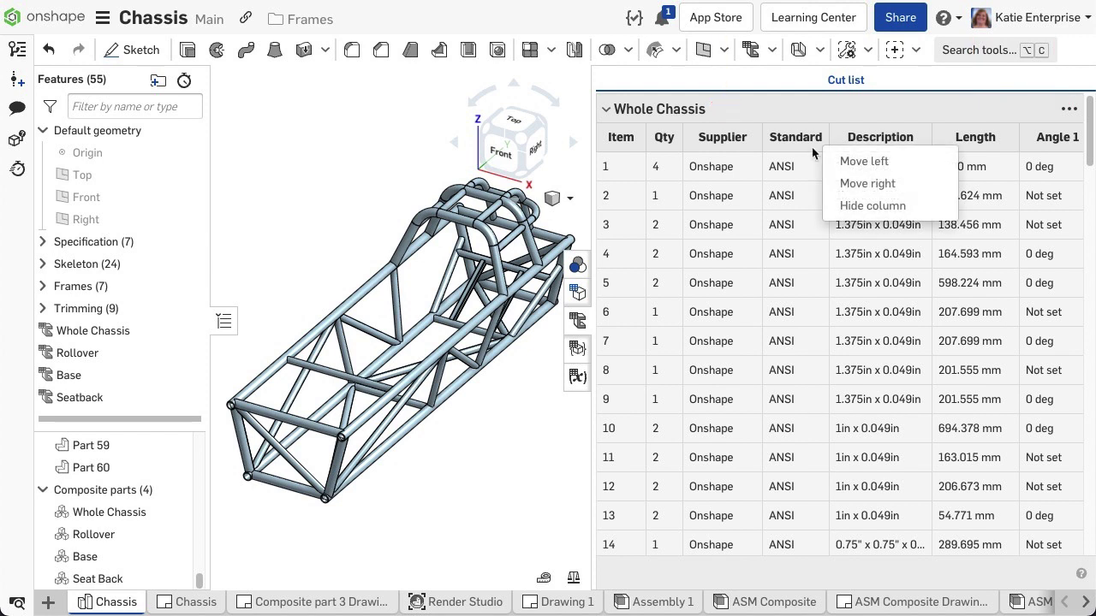
{"action": "key", "text": "Escape"}
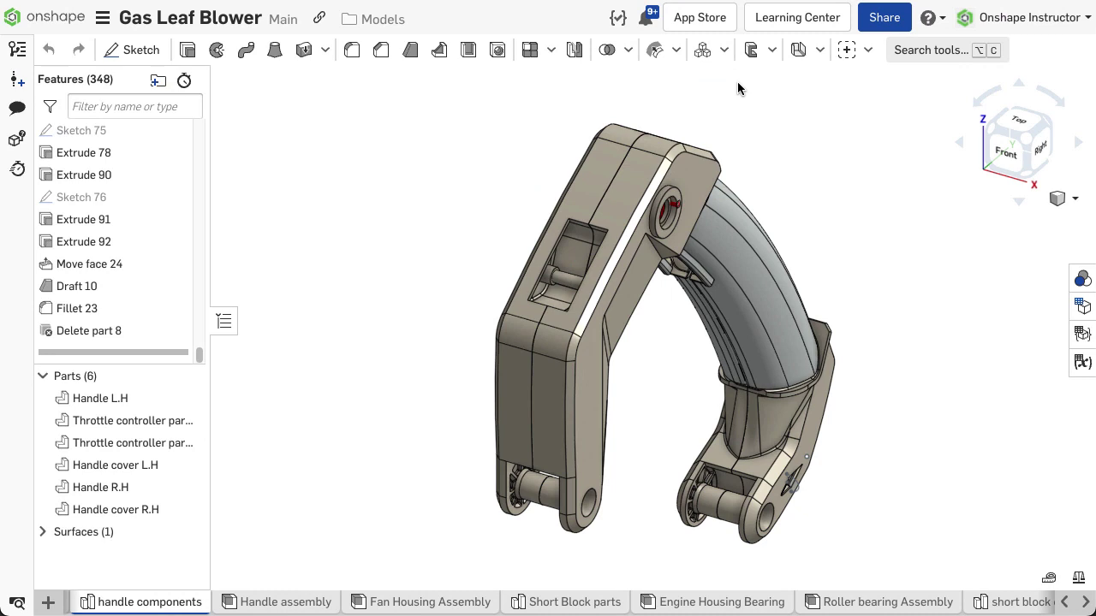
- Create a closed composite part from all the handle parts
{"action": "left_click", "coordinate": [703, 50]}
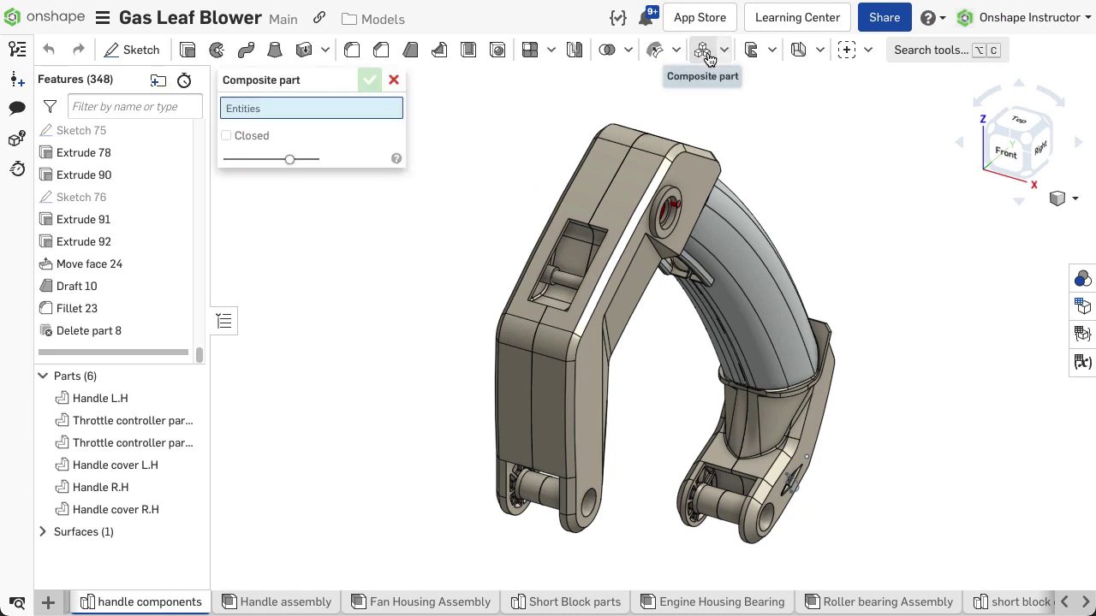
{"action": "left_click_drag", "start_coordinate": [451, 87], "coordinate": [933, 559]}
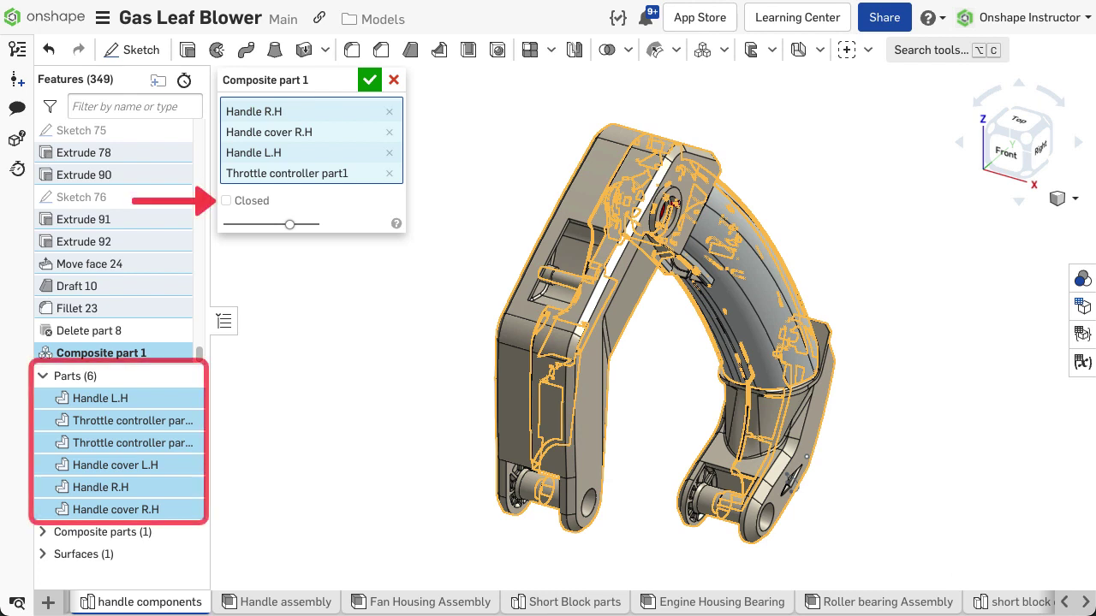
{"action": "left_click", "coordinate": [236, 203]}
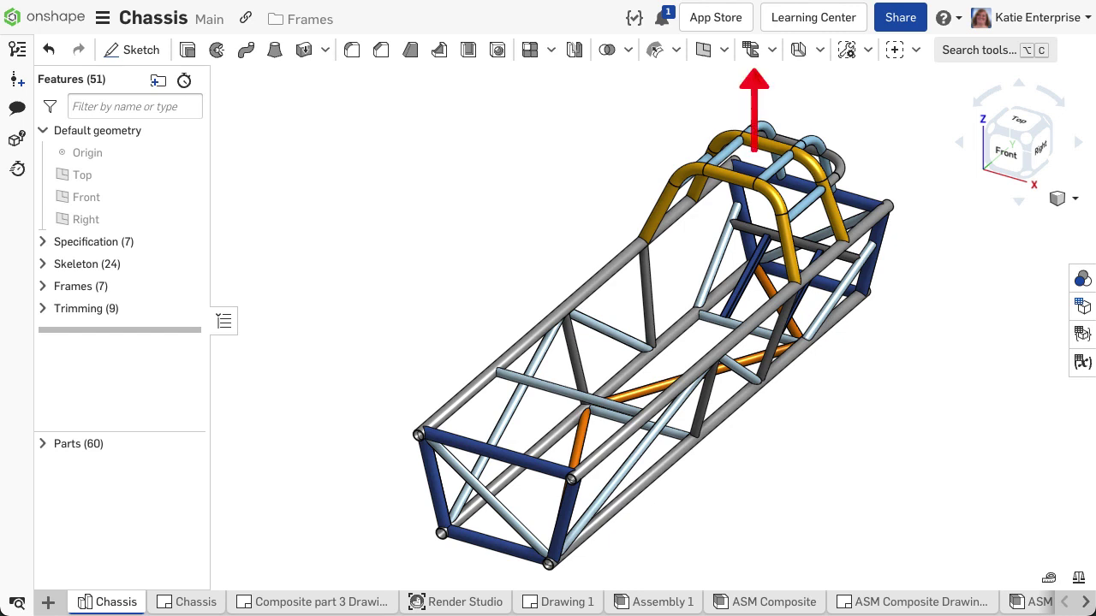
- Start a cut list that includes all frames of the chassis
{"action": "left_click", "coordinate": [753, 53]}
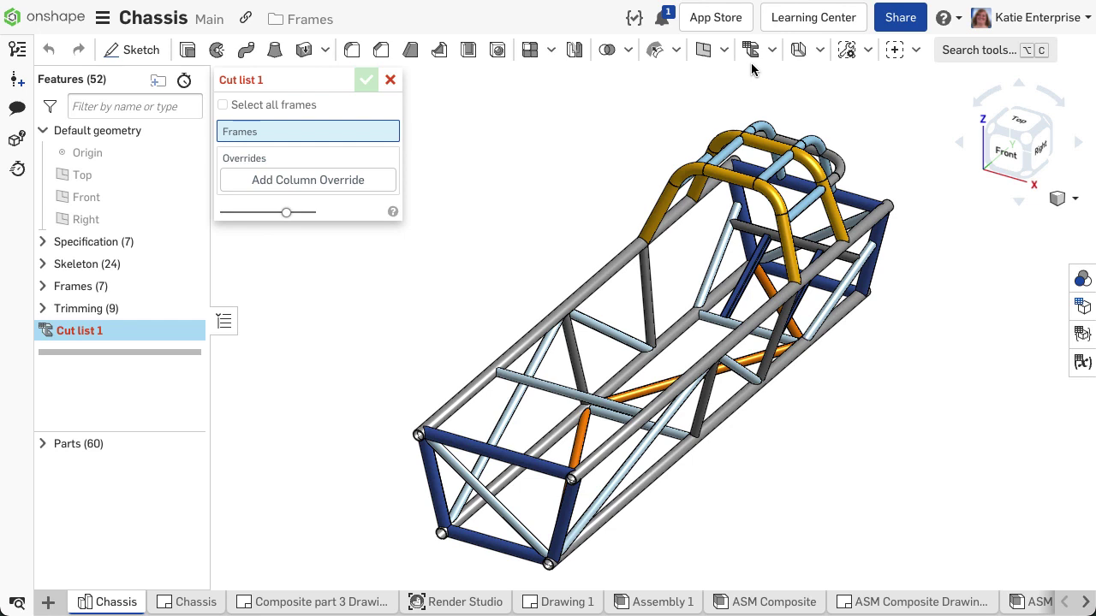
{"action": "left_click", "coordinate": [292, 114]}
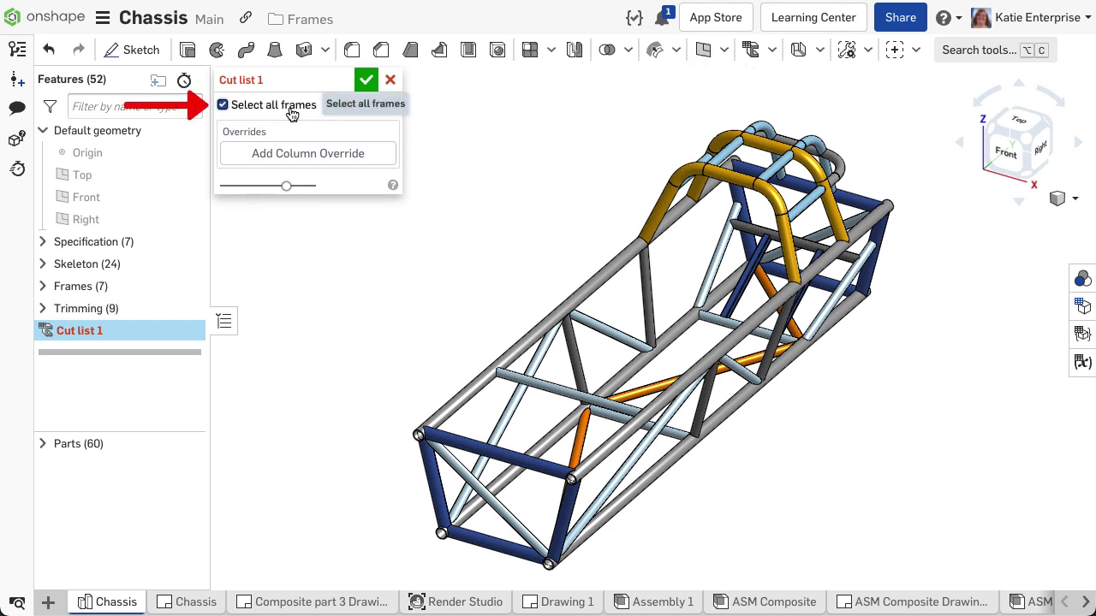
- Turn off the all-frames selection and pick the four long chassis rails individually for the cut list
{"action": "left_click", "coordinate": [291, 110]}
{"action": "left_click", "coordinate": [594, 282]}
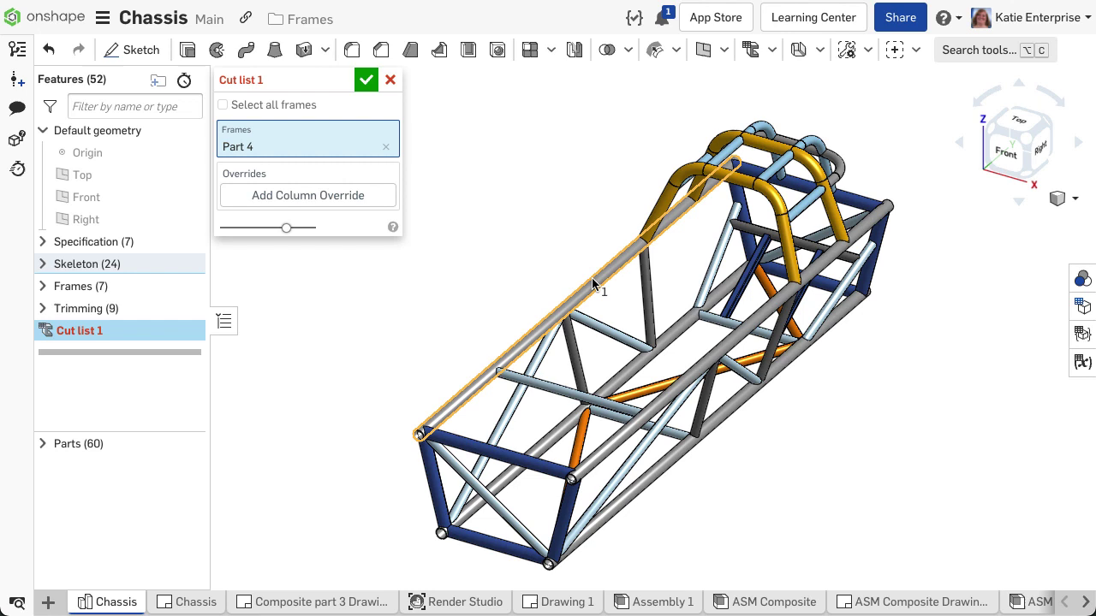
{"action": "left_click", "coordinate": [677, 330]}
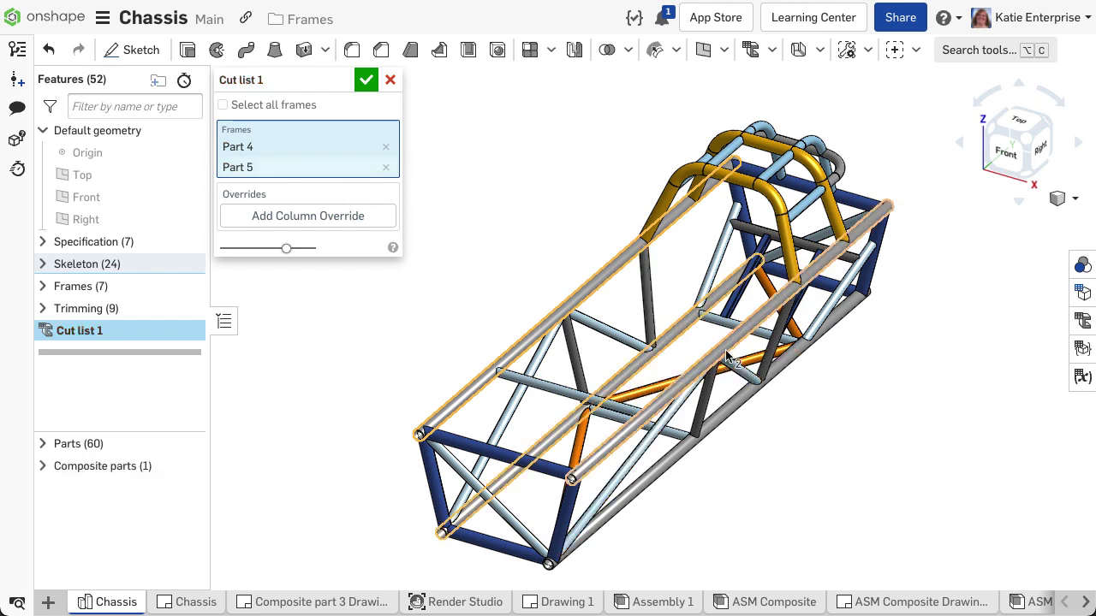
{"action": "left_click", "coordinate": [735, 361]}
{"action": "left_click", "coordinate": [737, 405]}
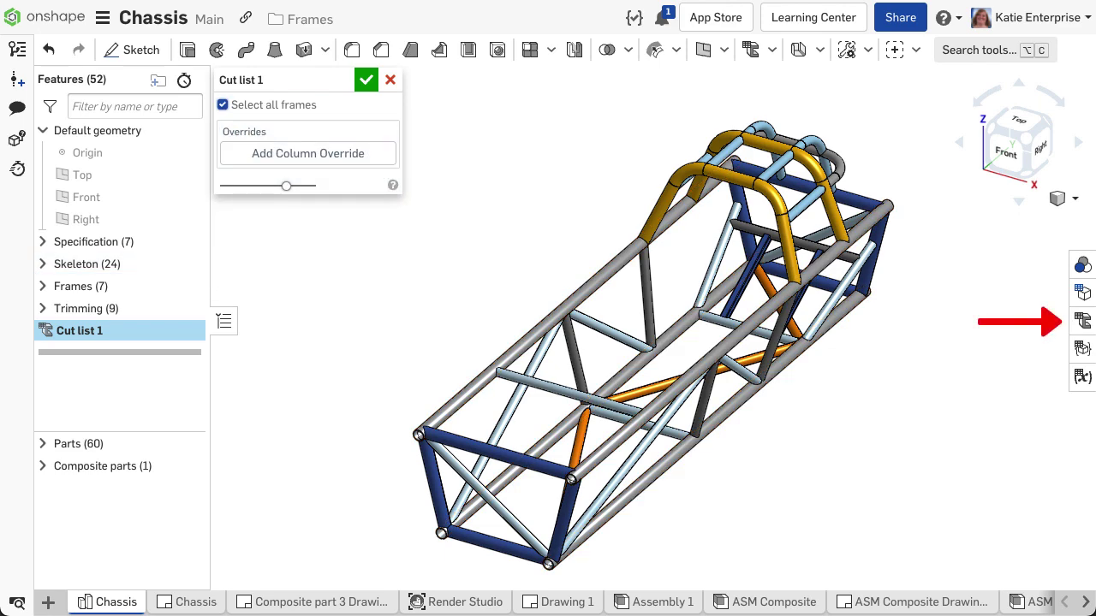
- Show the cut list table and add a column override setting Fabrication to Internal for all frames
{"action": "left_click", "coordinate": [1082, 320]}
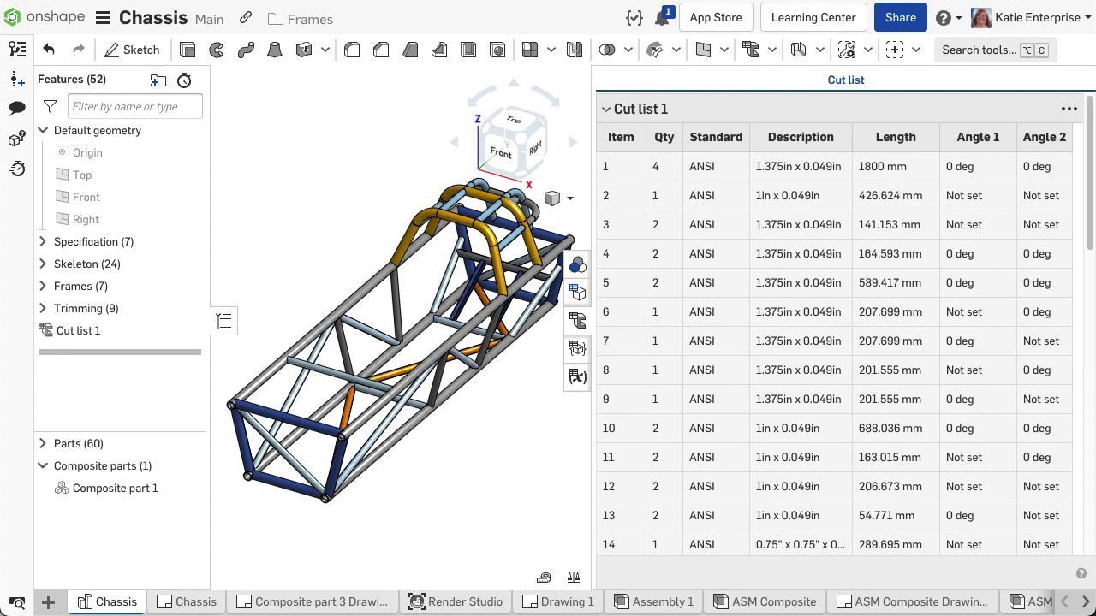
{"action": "right_click", "coordinate": [193, 336]}
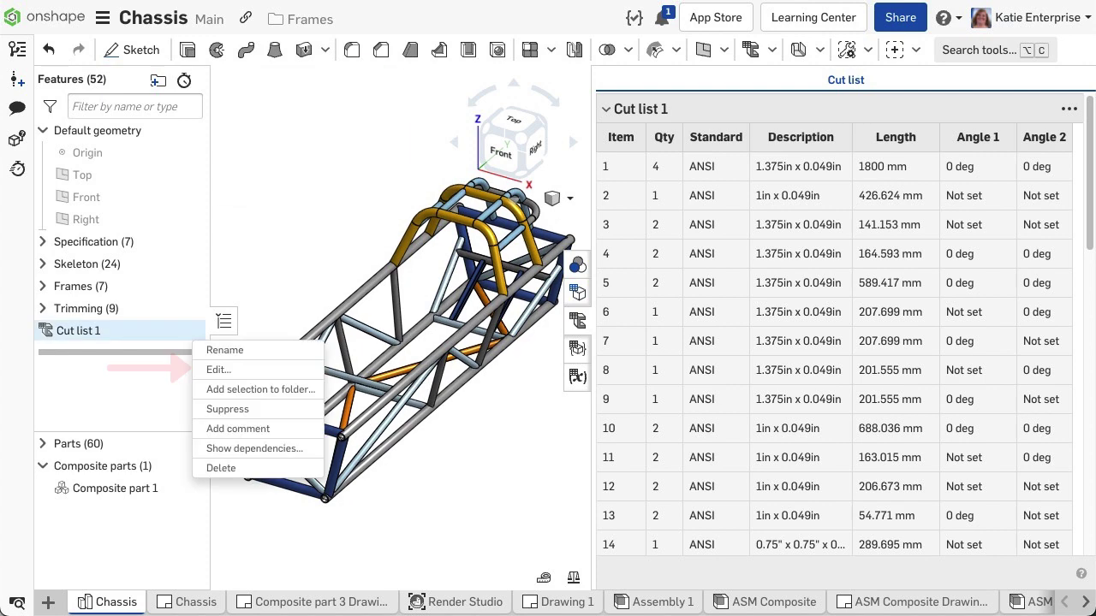
{"action": "left_click", "coordinate": [219, 370]}
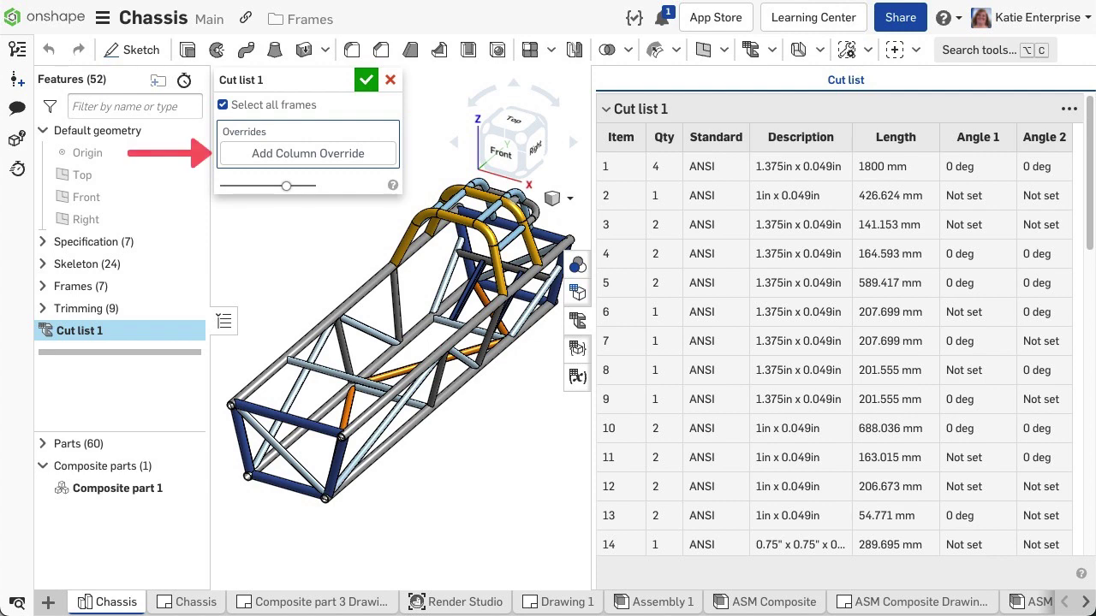
{"action": "left_click", "coordinate": [308, 154]}
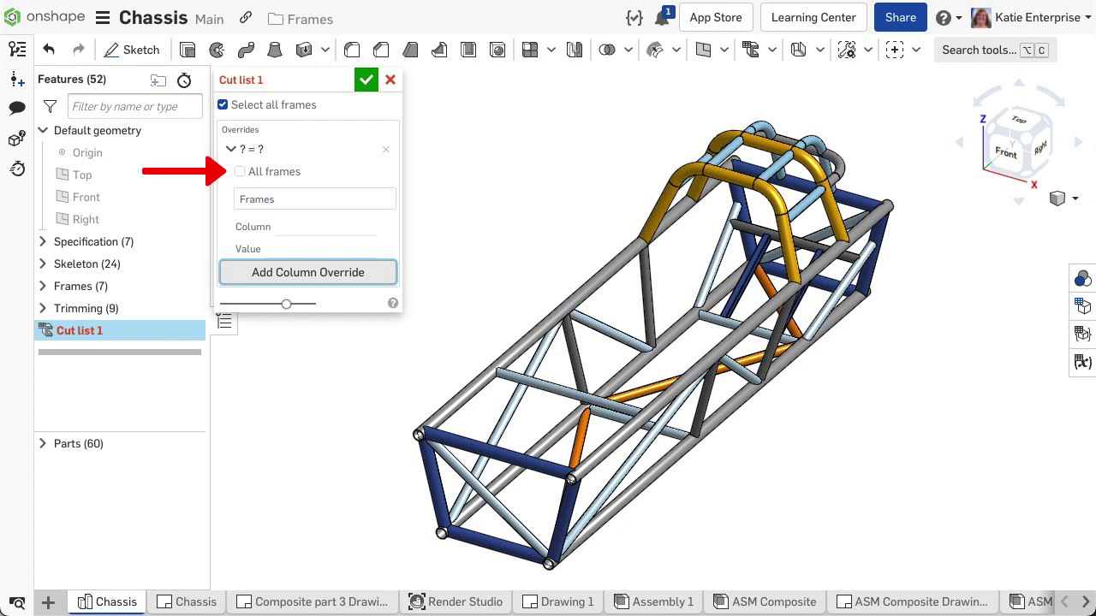
{"action": "left_click", "coordinate": [240, 171]}
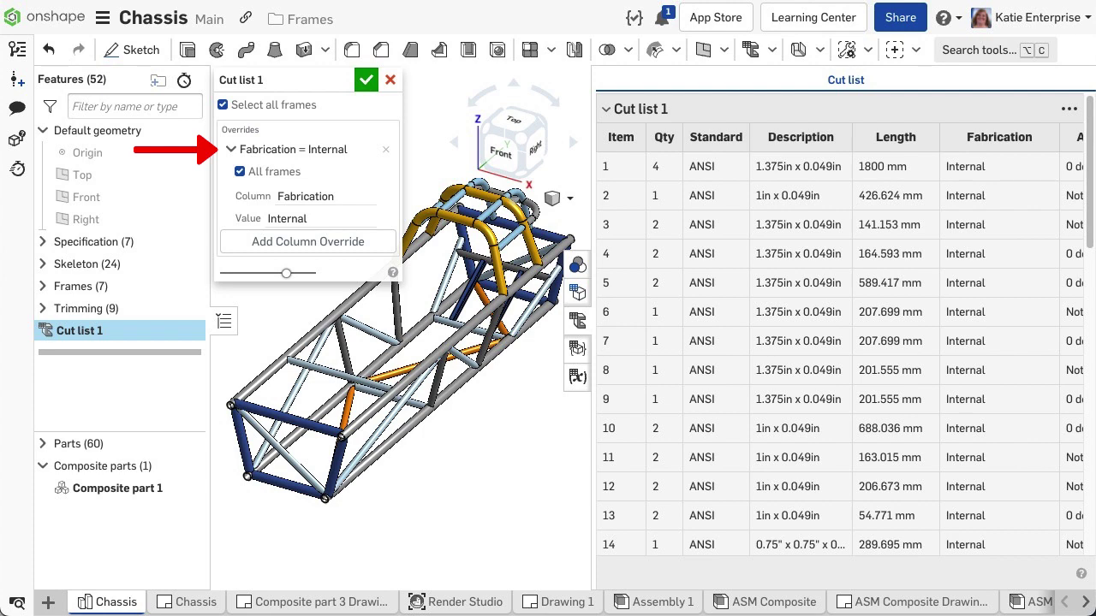
{"action": "left_click", "coordinate": [240, 171]}
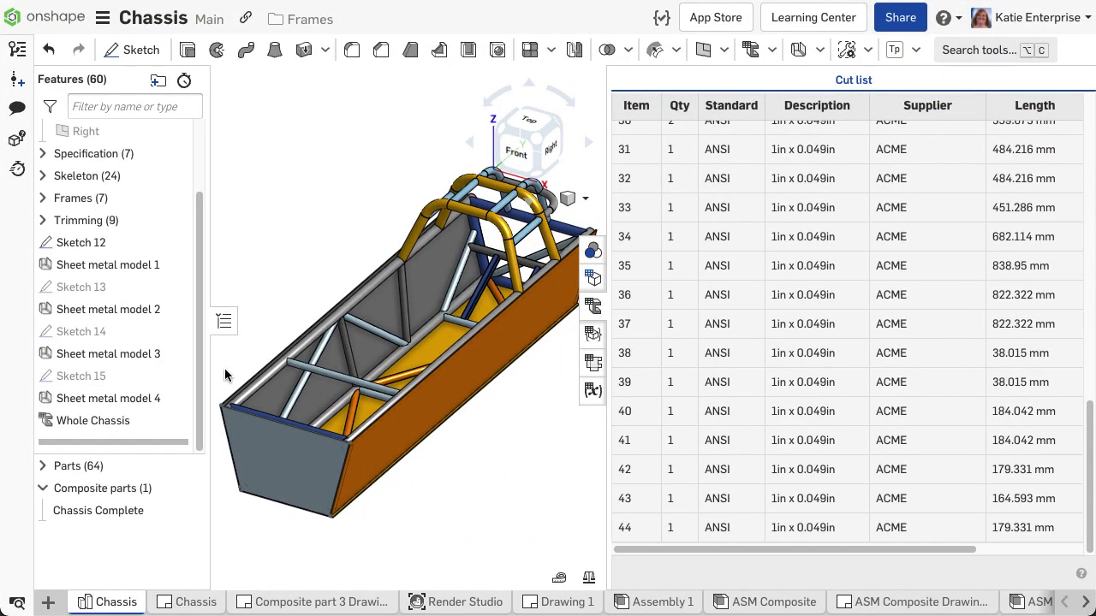
- Add an override to the Whole Chassis cut list setting Standard to Internal for the four sheet metal panels
{"action": "double_click", "coordinate": [127, 422]}
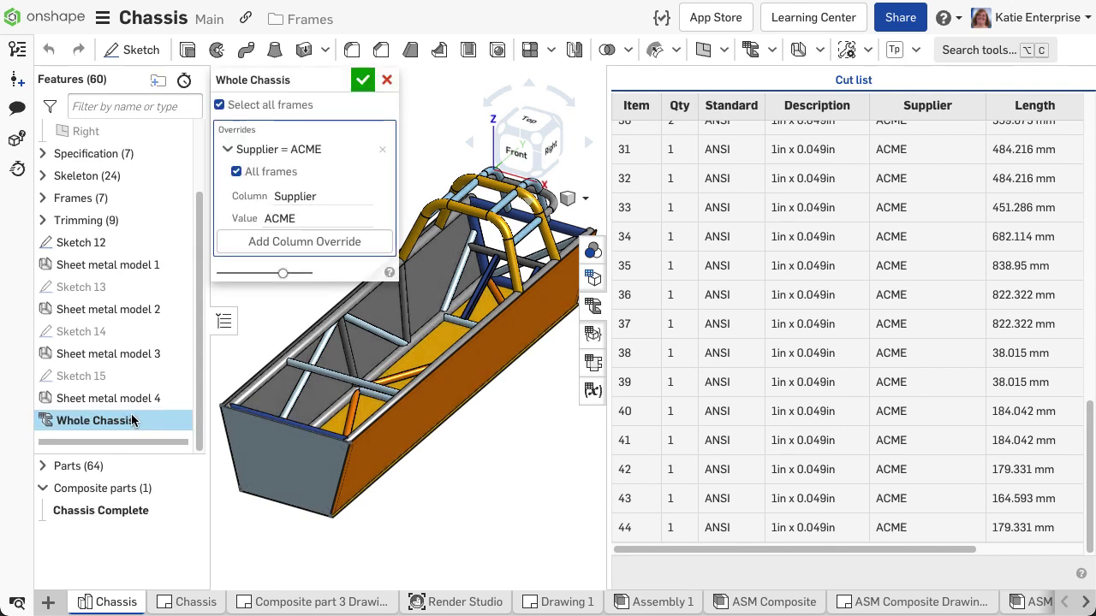
{"action": "left_click", "coordinate": [295, 243]}
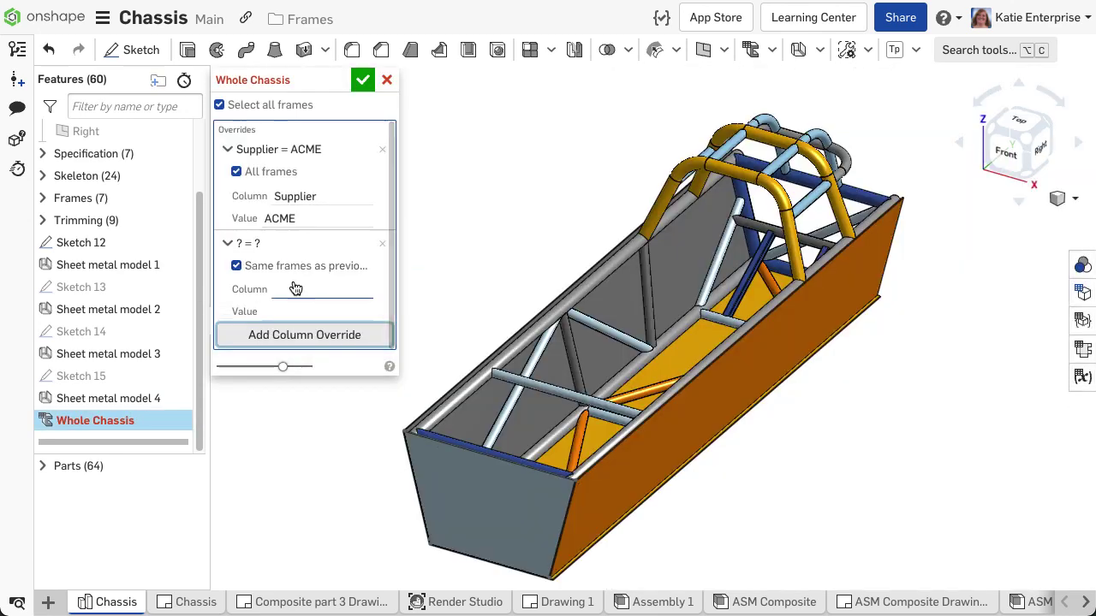
{"action": "left_click", "coordinate": [285, 310]}
{"action": "left_click", "coordinate": [563, 509]}
{"action": "left_click", "coordinate": [685, 445]}
{"action": "left_click", "coordinate": [534, 416]}
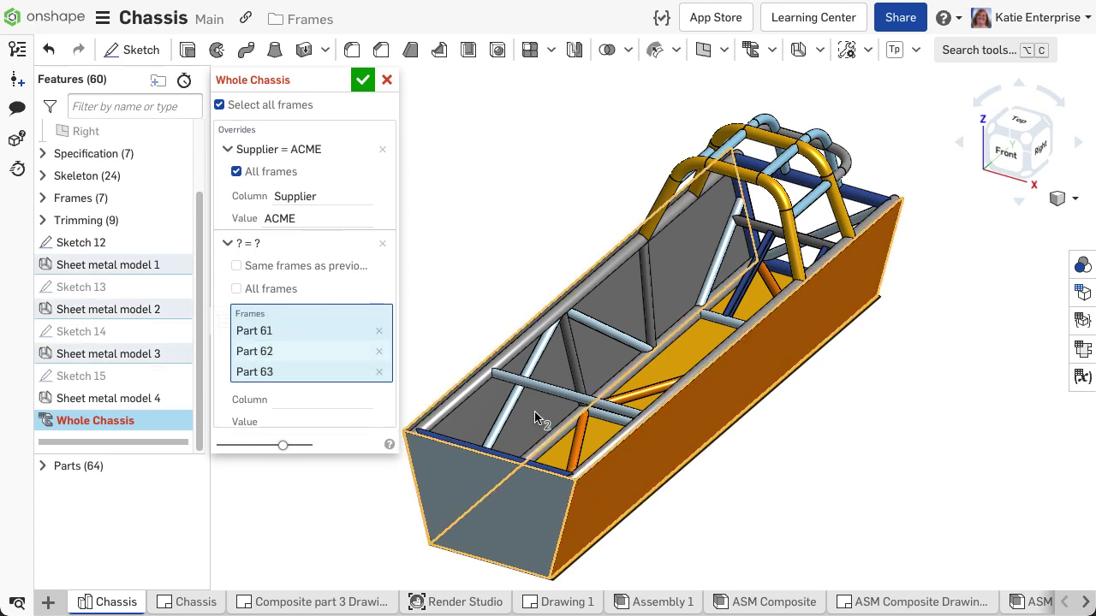
{"action": "left_click", "coordinate": [600, 283]}
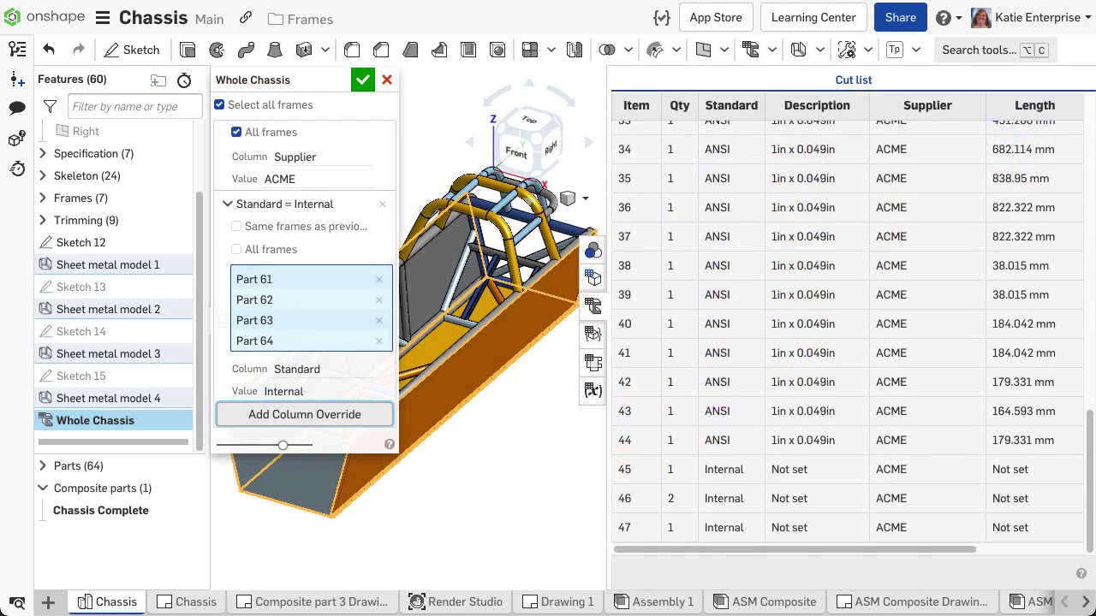
- Add another column override setting Supplier to Onshape for the same four sheet metal panels and accept the cut list
{"action": "left_click", "coordinate": [267, 415]}
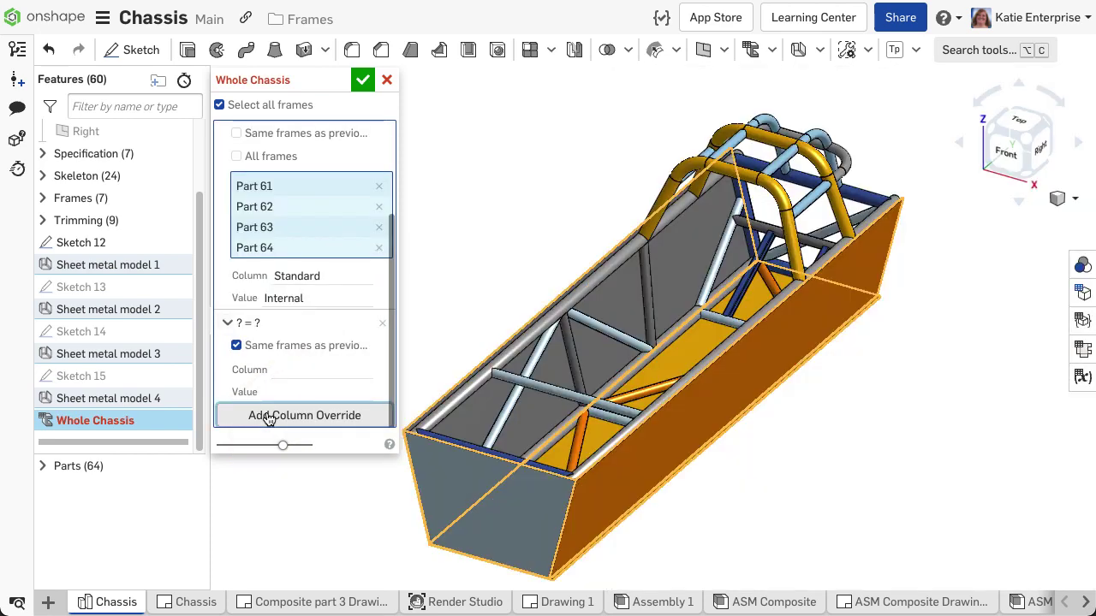
{"action": "left_click", "coordinate": [282, 370]}
{"action": "type", "text": "Supplier"}
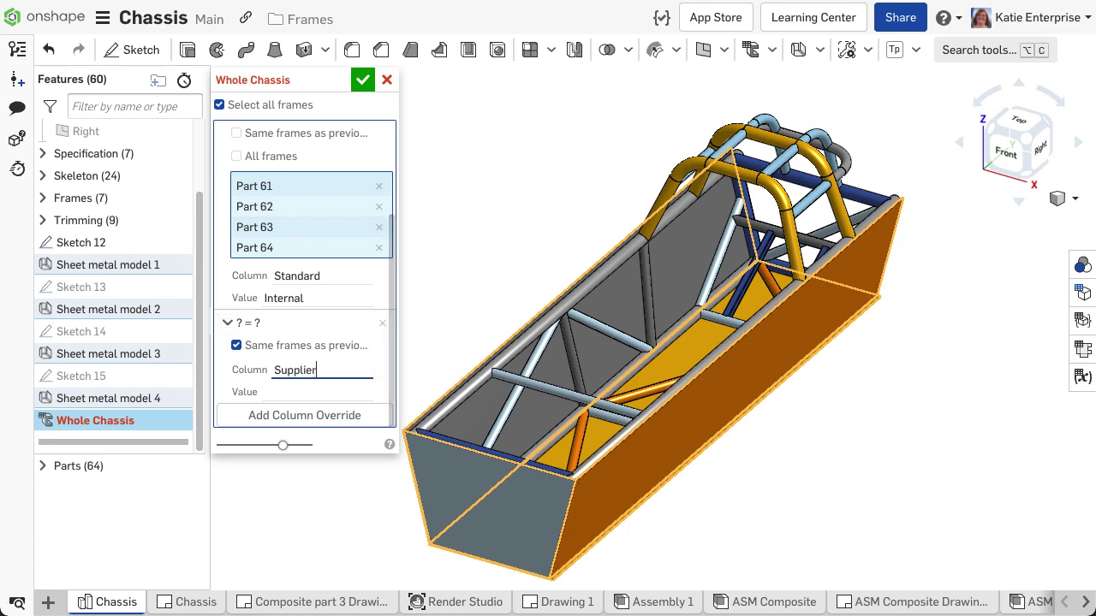
{"action": "key", "text": "Tab"}
{"action": "type", "text": "Onshape"}
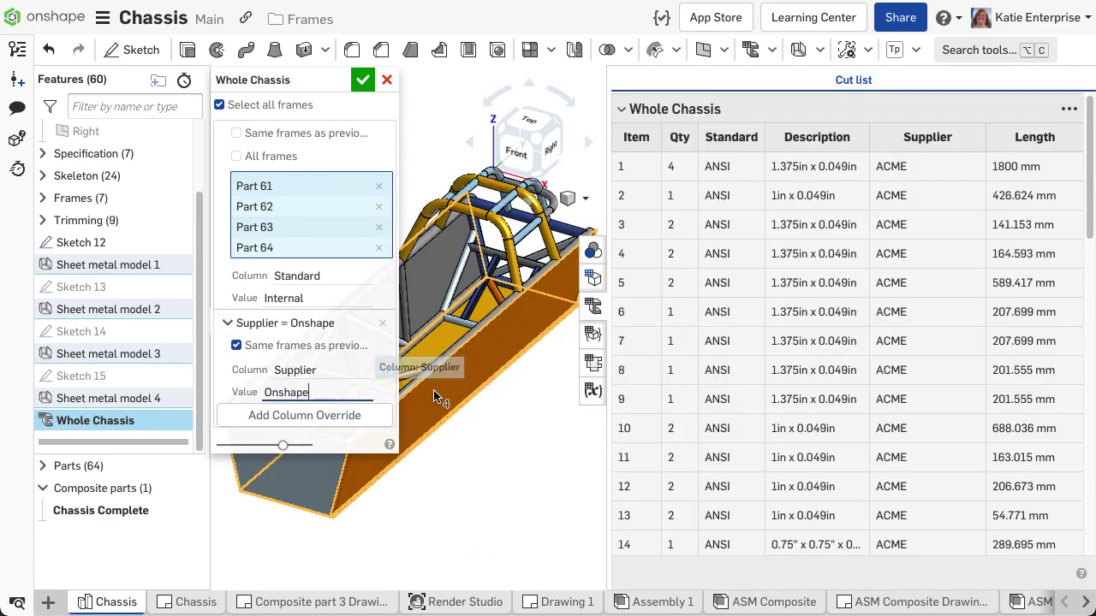
{"action": "scroll", "coordinate": [644, 401], "scroll_direction": "down", "scroll_amount": 10}
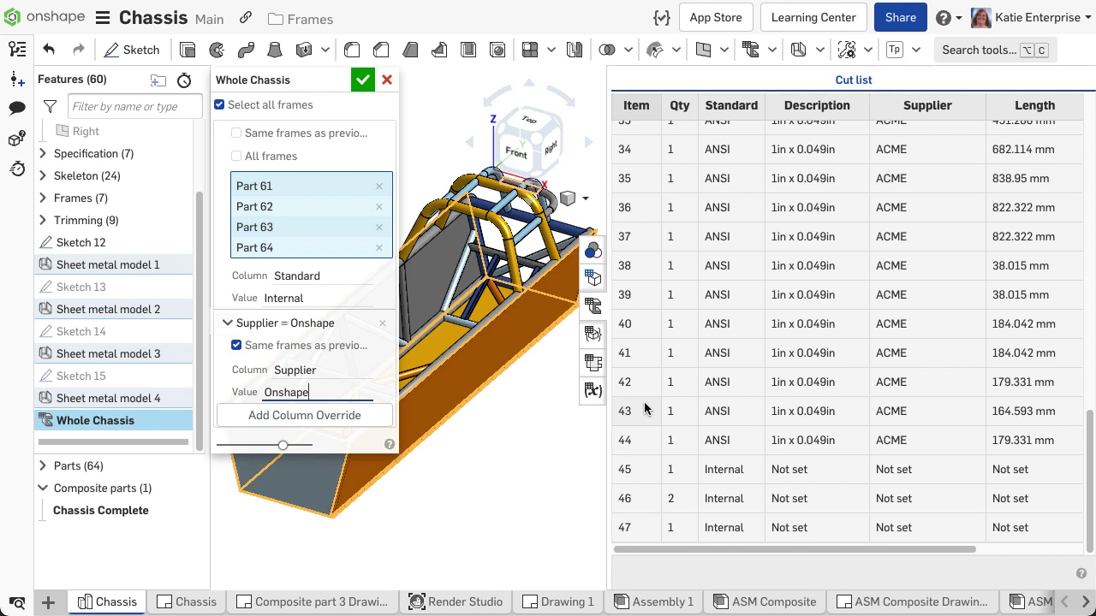
{"action": "left_click", "coordinate": [241, 416]}
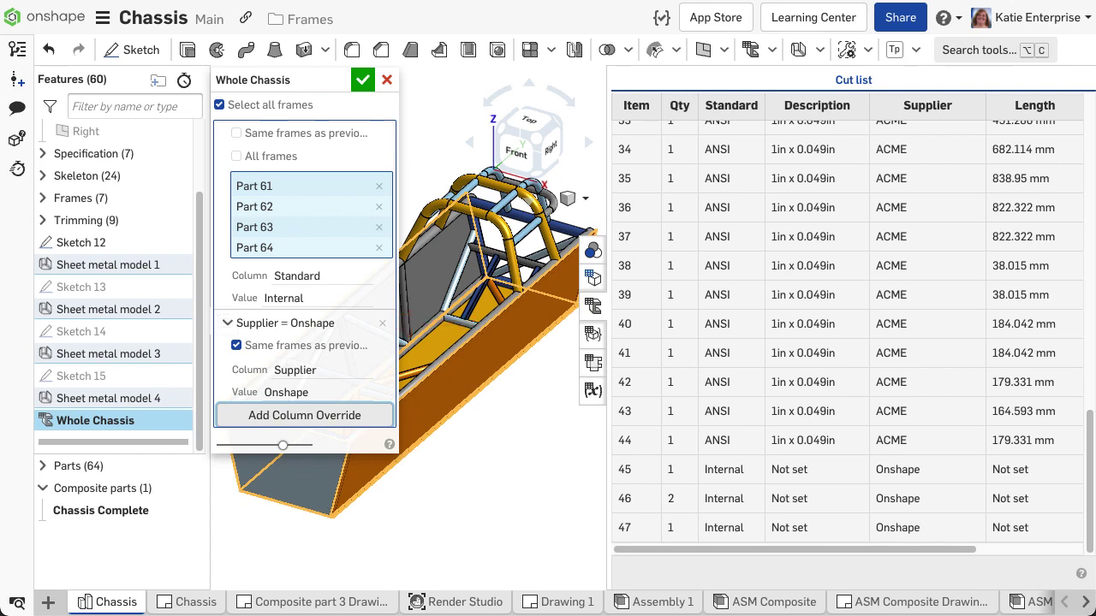
{"action": "key", "text": "Return"}
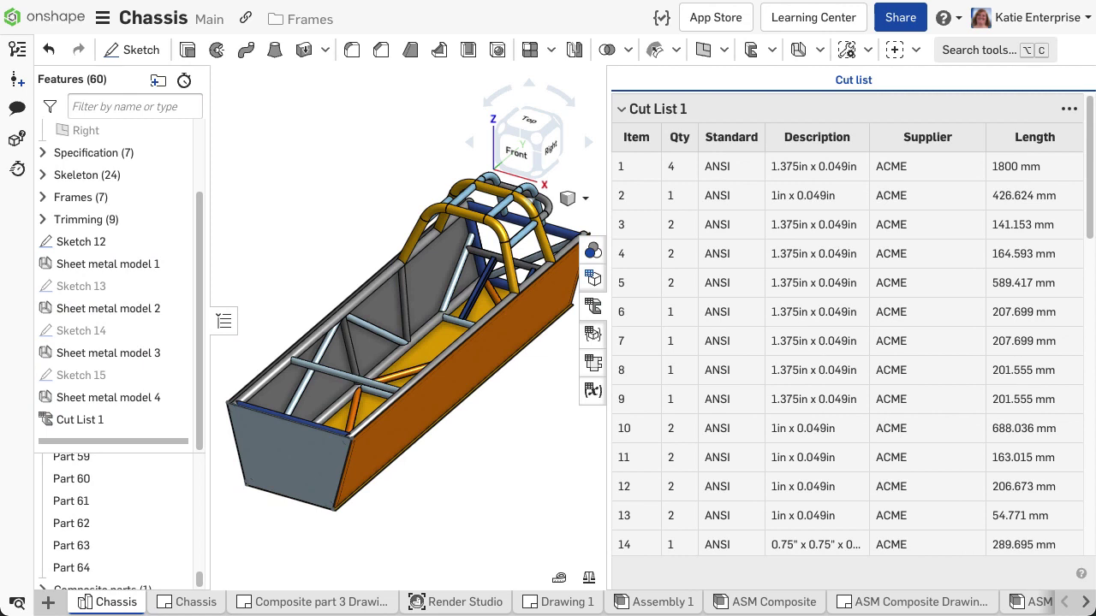
- Rename the Cut List 1 feature as Whole Chassis
{"action": "right_click", "coordinate": [152, 424]}
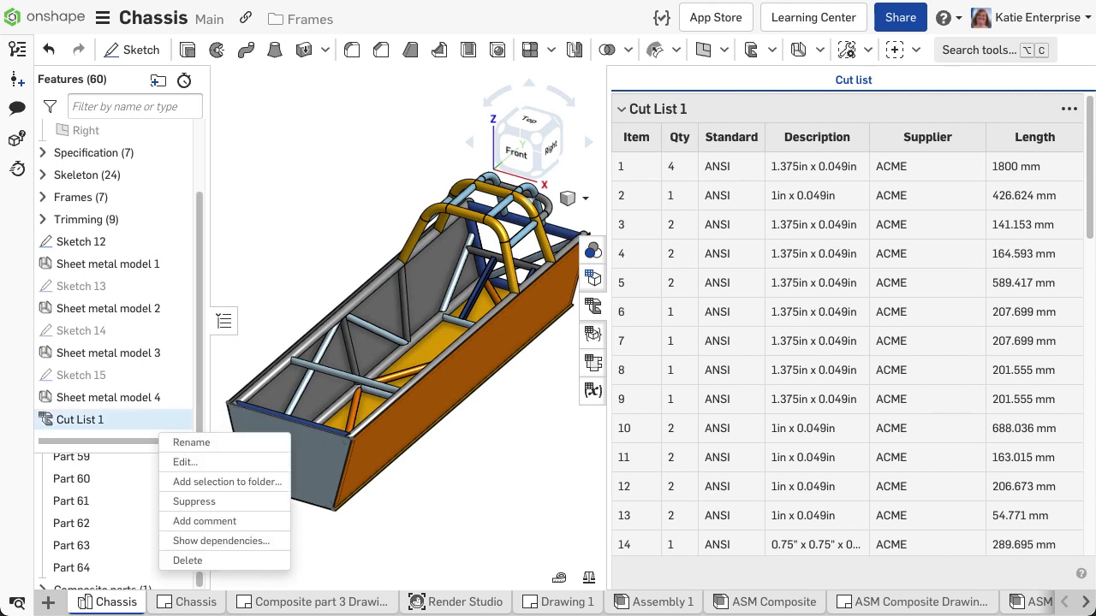
{"action": "left_click", "coordinate": [185, 443]}
{"action": "type", "text": "Wh"}
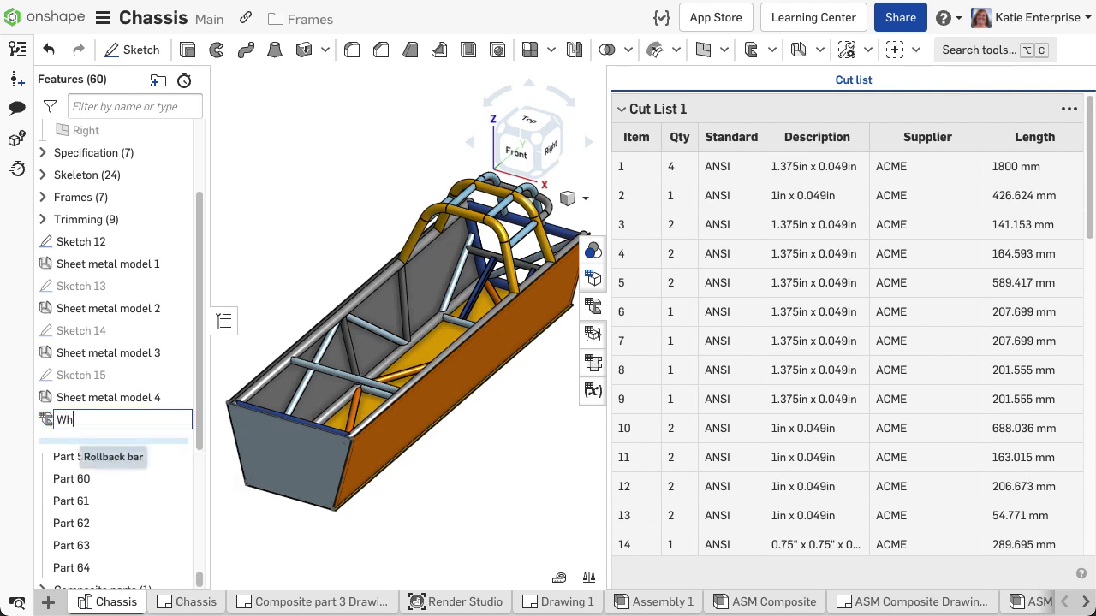
{"action": "type", "text": "ole Chassis"}
{"action": "key", "text": "Return"}
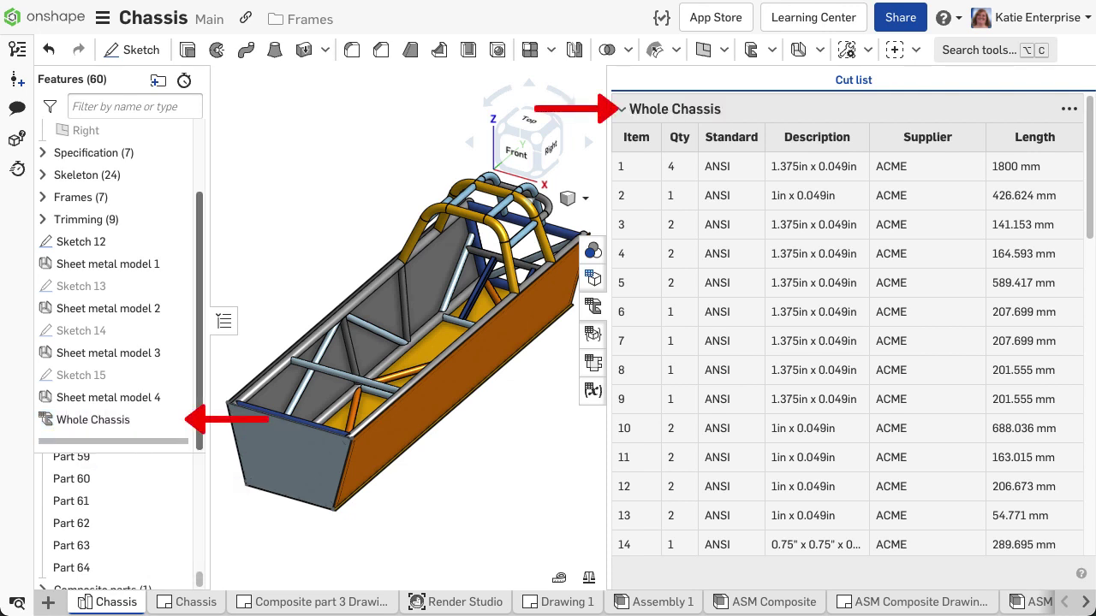
{"action": "right_click", "coordinate": [883, 146]}
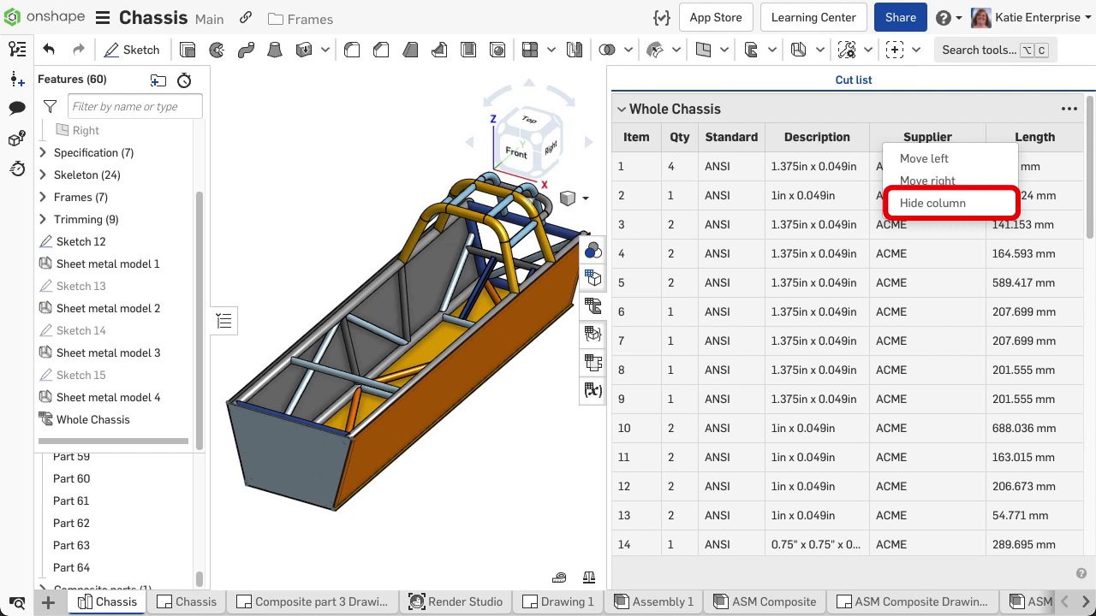
{"action": "key", "text": "Escape"}
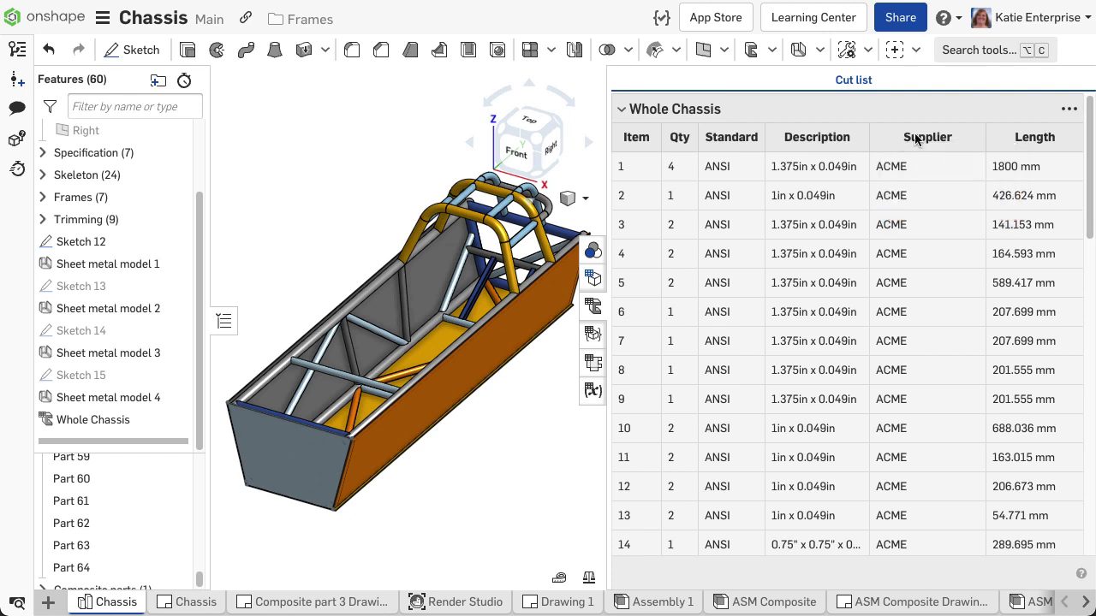
- Open the options of the Whole Chassis cut list table
{"action": "left_click", "coordinate": [1071, 110]}
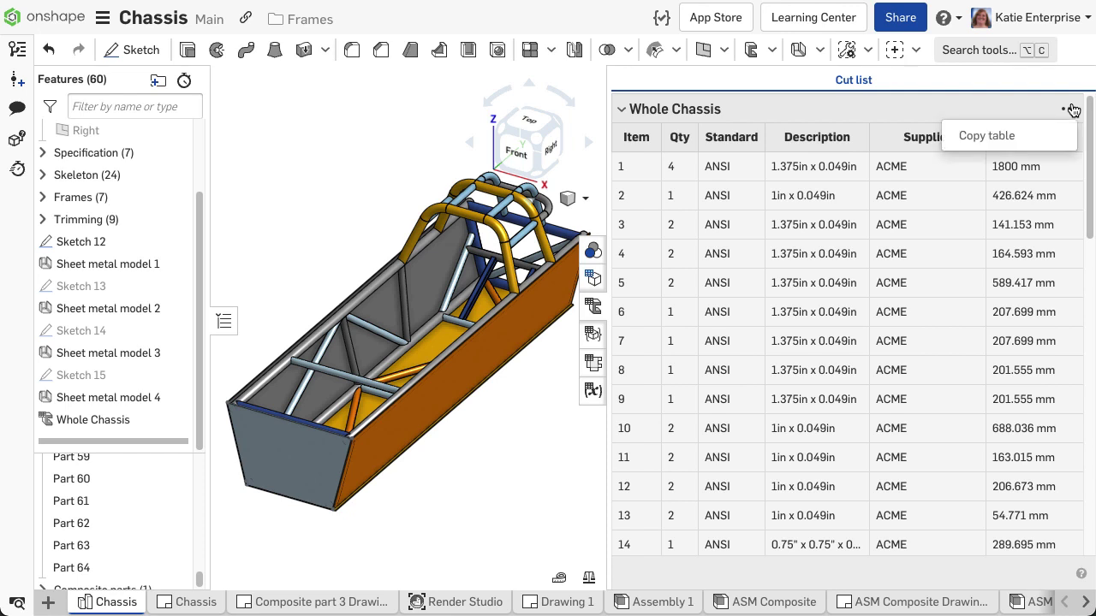